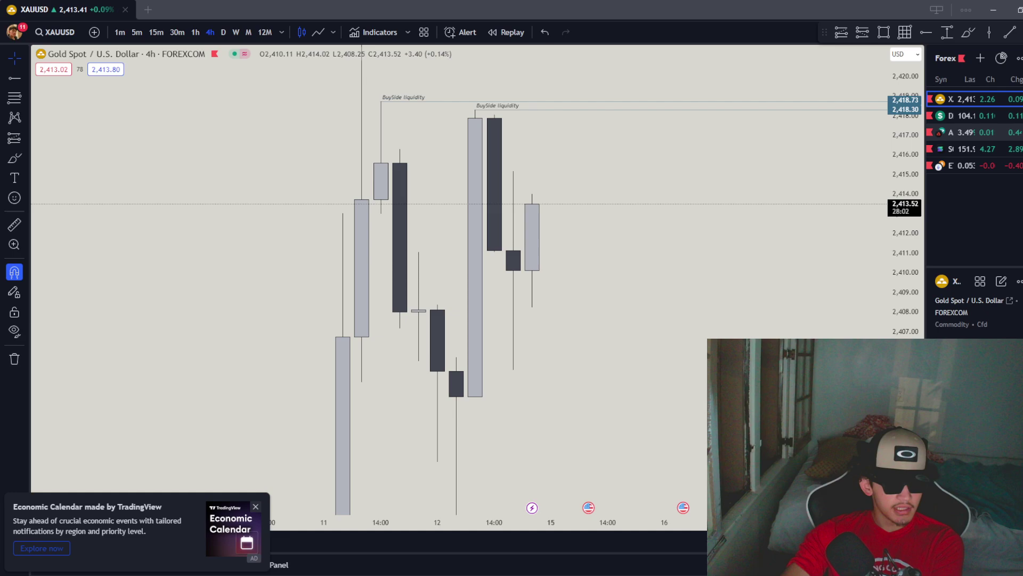
Compress the 4h XAUUSD price and time axes to reveal earlier, lower candles beneath the BuySide lines
left_click_drag(902, 191, 894, 220)
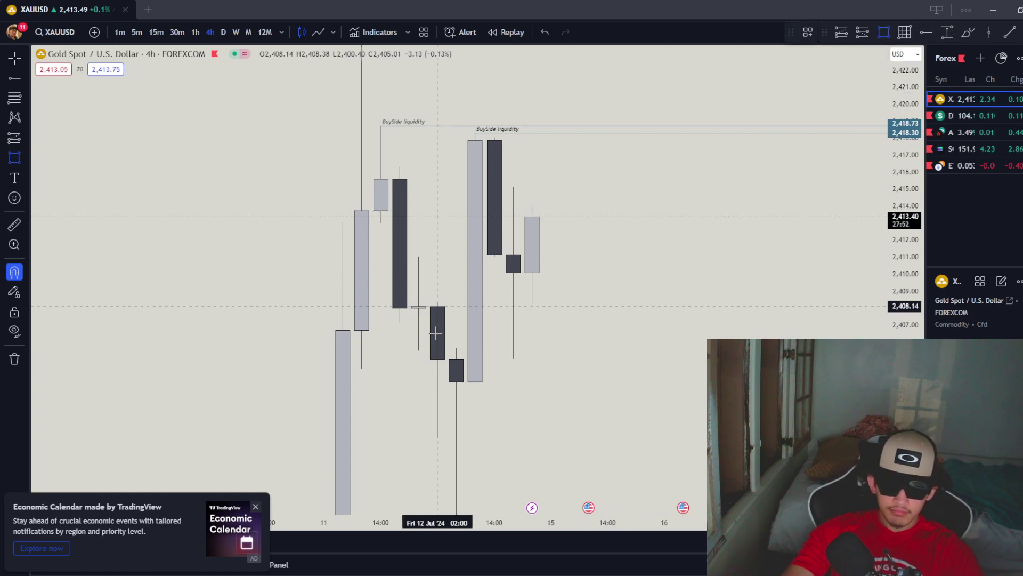
left_click_drag(906, 166, 868, 295)
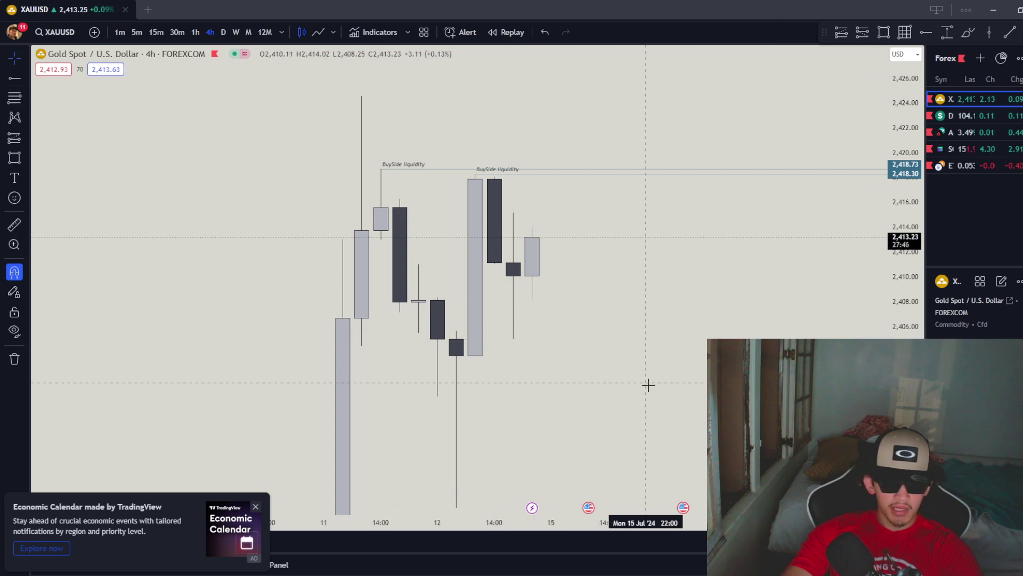
left_click_drag(649, 384, 656, 318)
left_click_drag(896, 170, 588, 500)
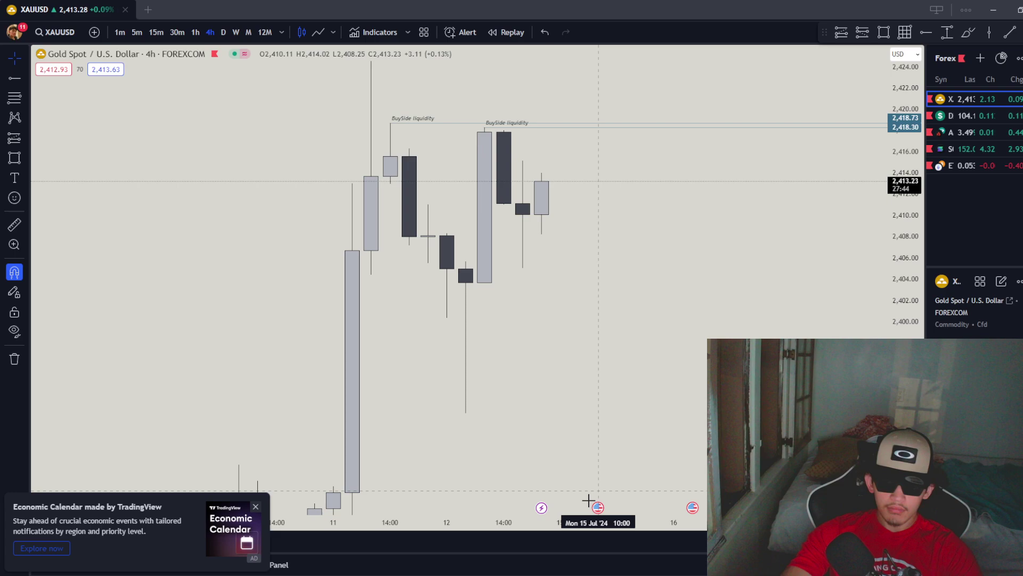
left_click_drag(504, 520, 901, 21)
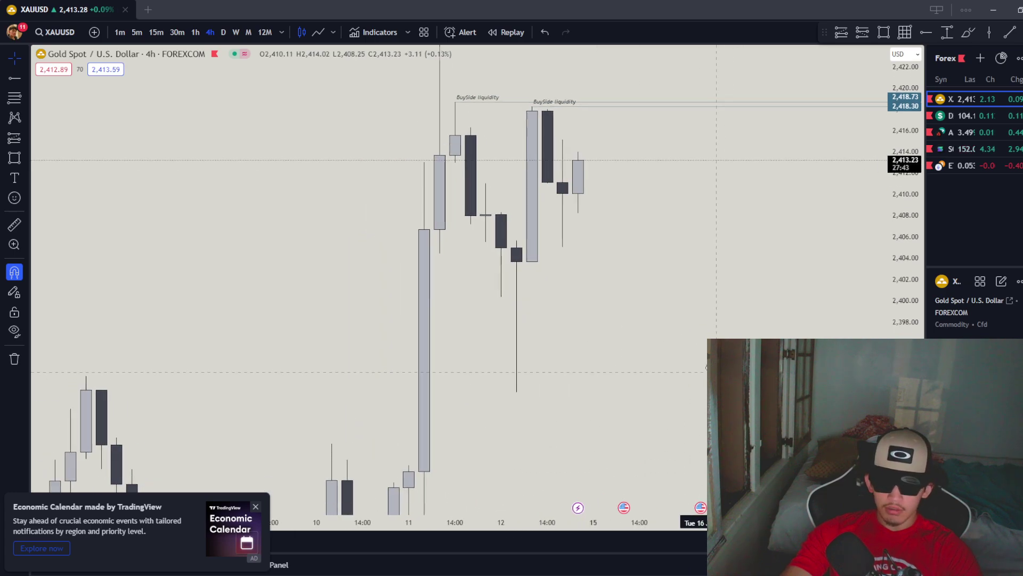
Draw a trial rectangle over the large bullish candle and later candles, then delete it
left_click(883, 32)
left_click(381, 434)
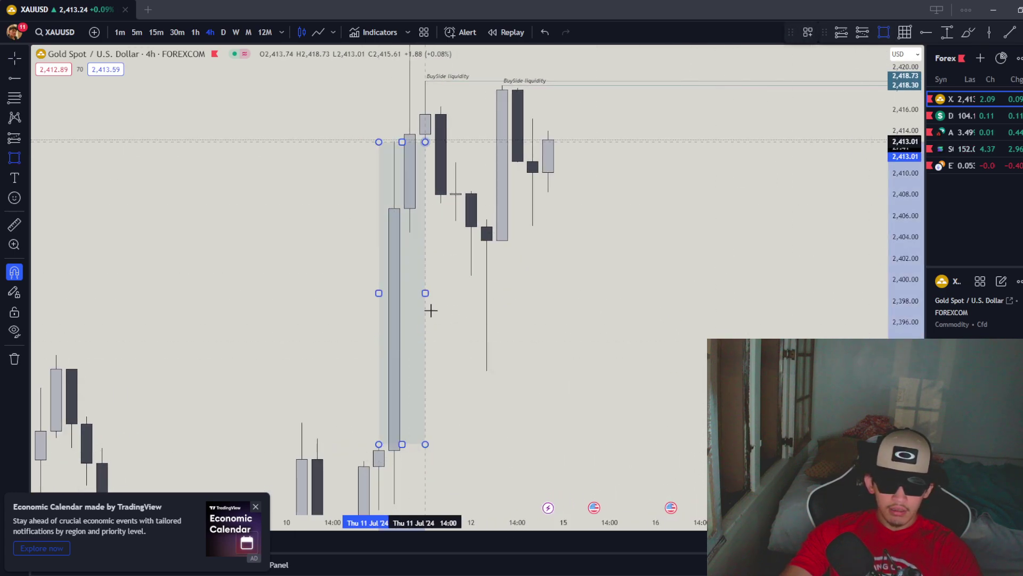
left_click(414, 258)
left_click_drag(409, 338, 517, 339)
left_click_drag(480, 199, 480, 282)
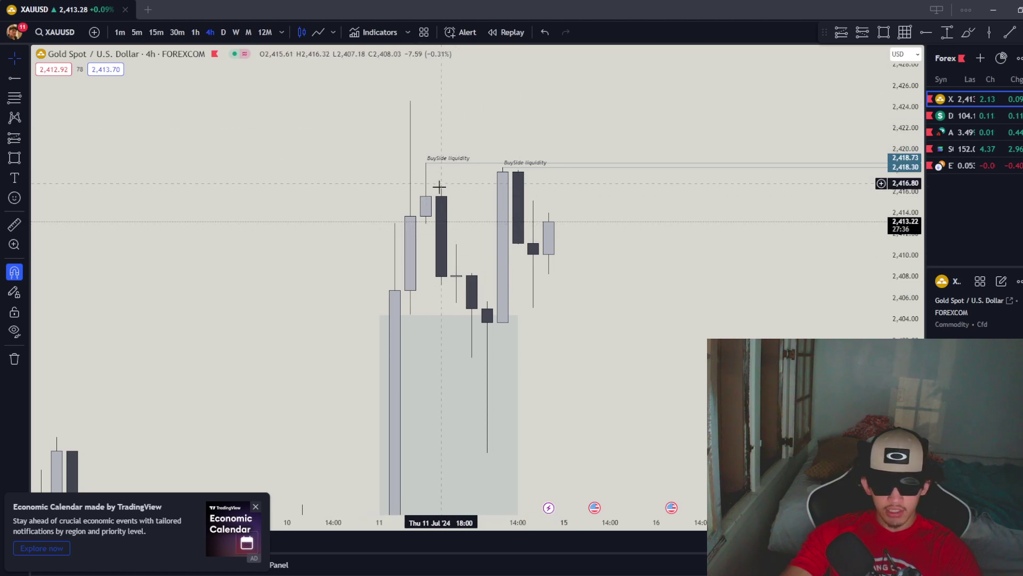
left_click_drag(636, 327, 653, 222)
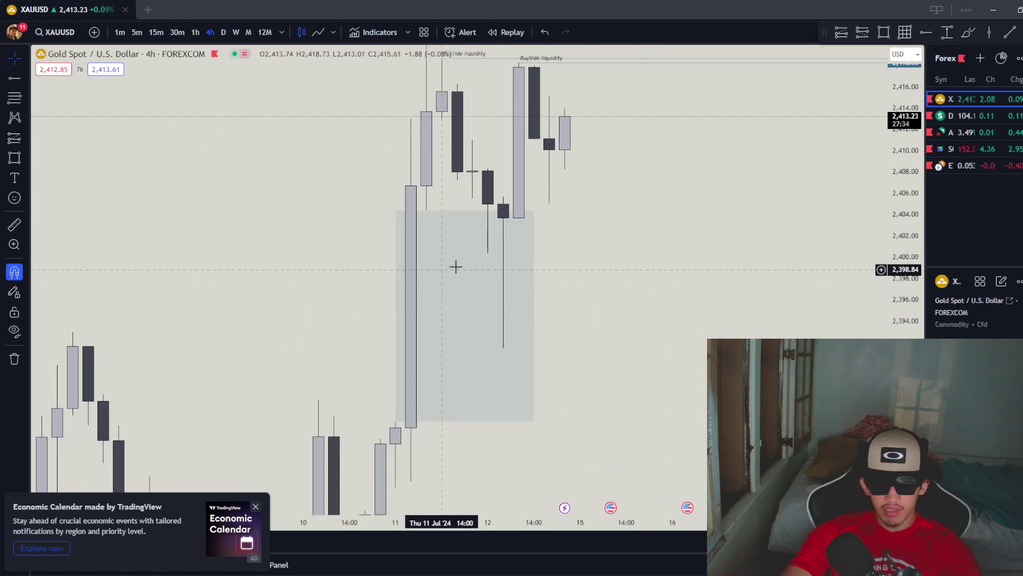
left_click_drag(498, 196, 474, 331)
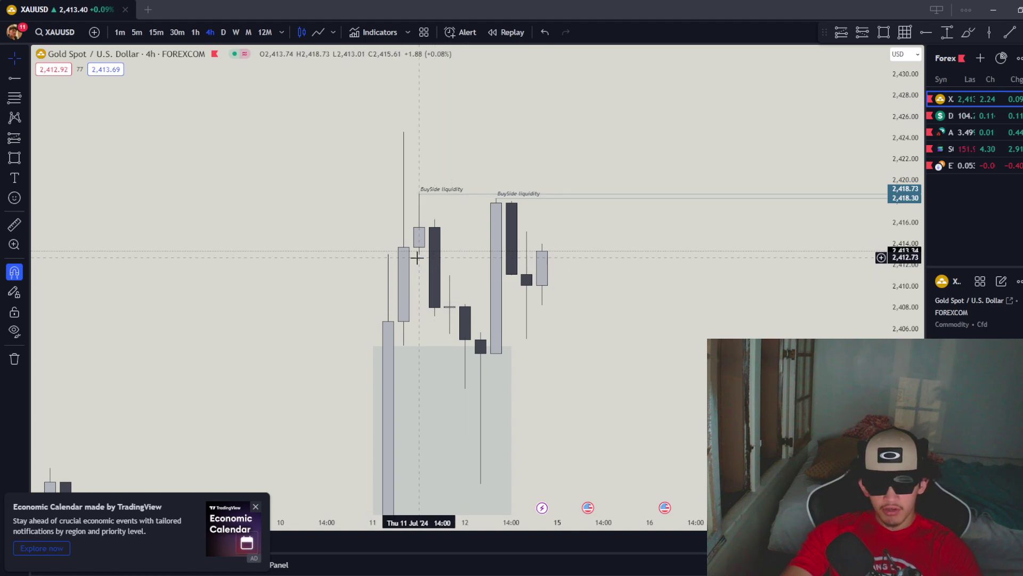
left_click(511, 401)
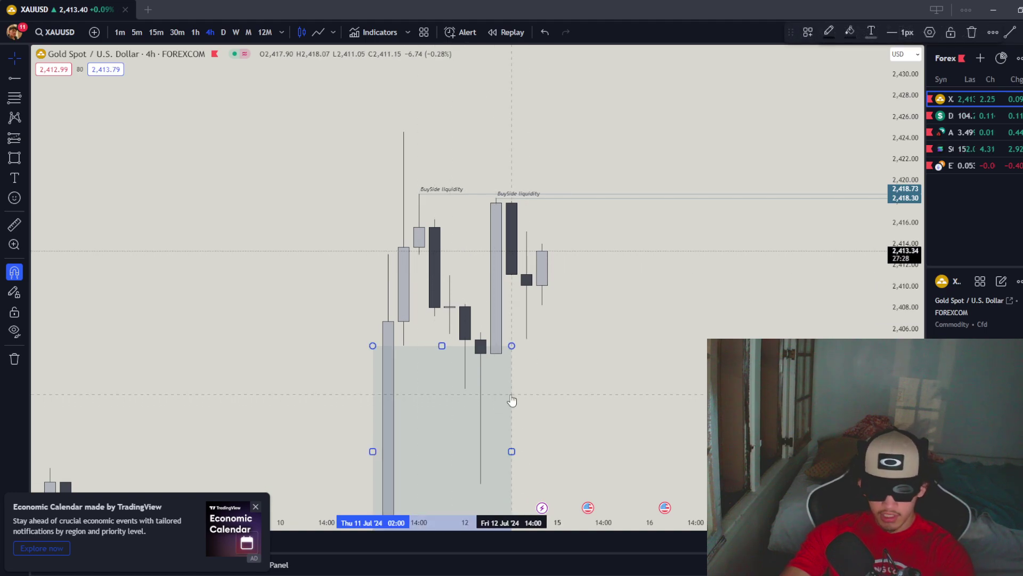
key("Delete")
Zoom in on recent candles, box the 2,406–2,410 zone, then delete that box
scroll(633, 368, "up", 3)
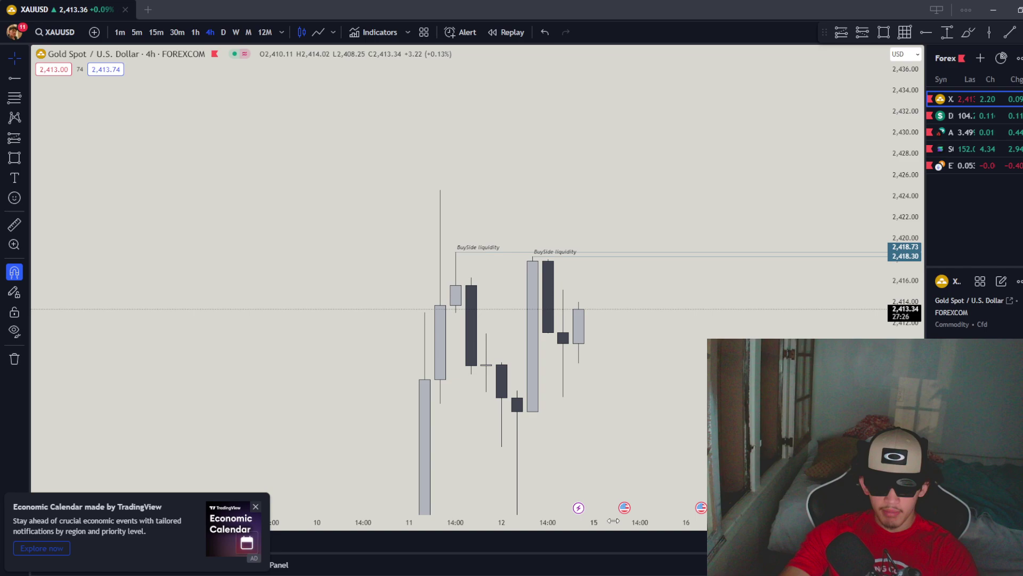
left_click_drag(578, 347, 397, 347)
left_click_drag(754, 299, 835, 259)
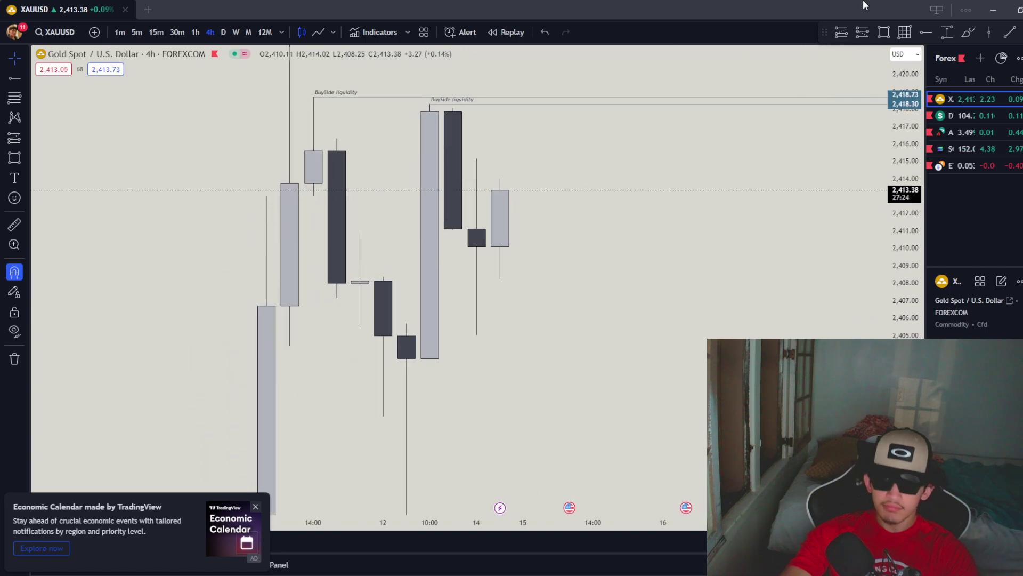
left_click(884, 35)
mouse_move(402, 318)
left_mouse_down()
mouse_move(447, 246)
mouse_move(499, 276)
left_mouse_up()
left_click(637, 270)
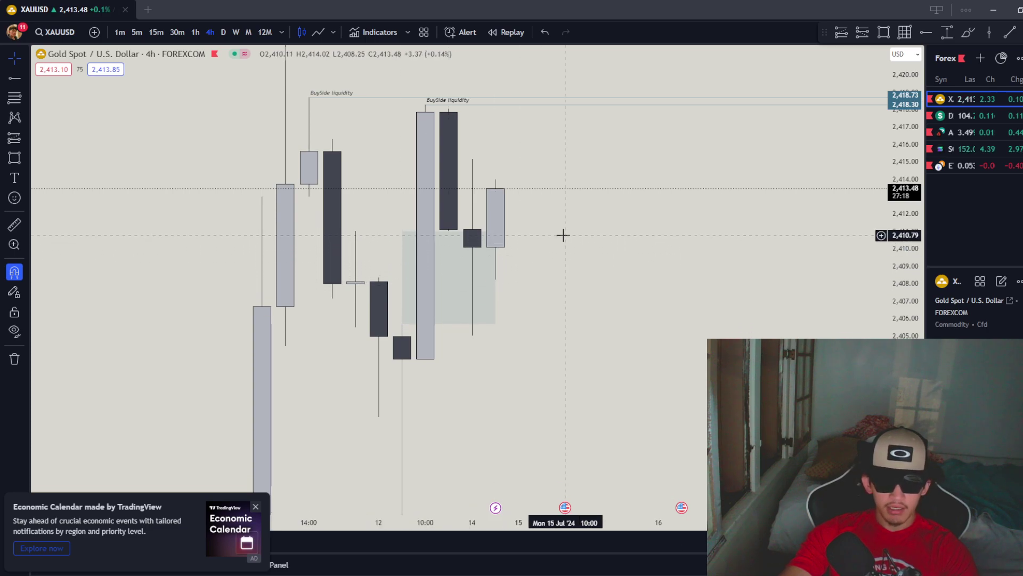
left_click_drag(562, 248, 564, 271)
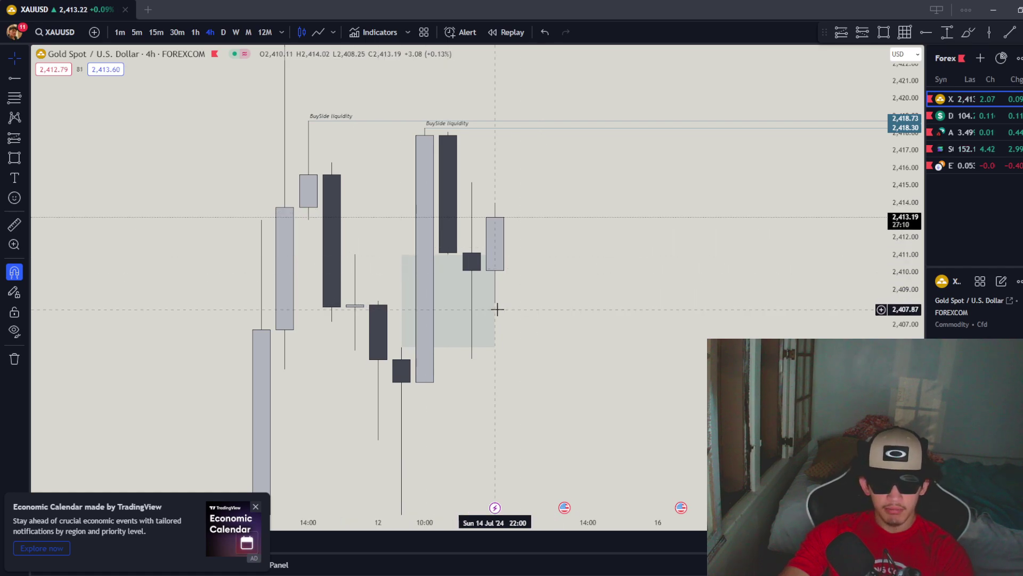
key("Delete")
left_click_drag(560, 285, 599, 347)
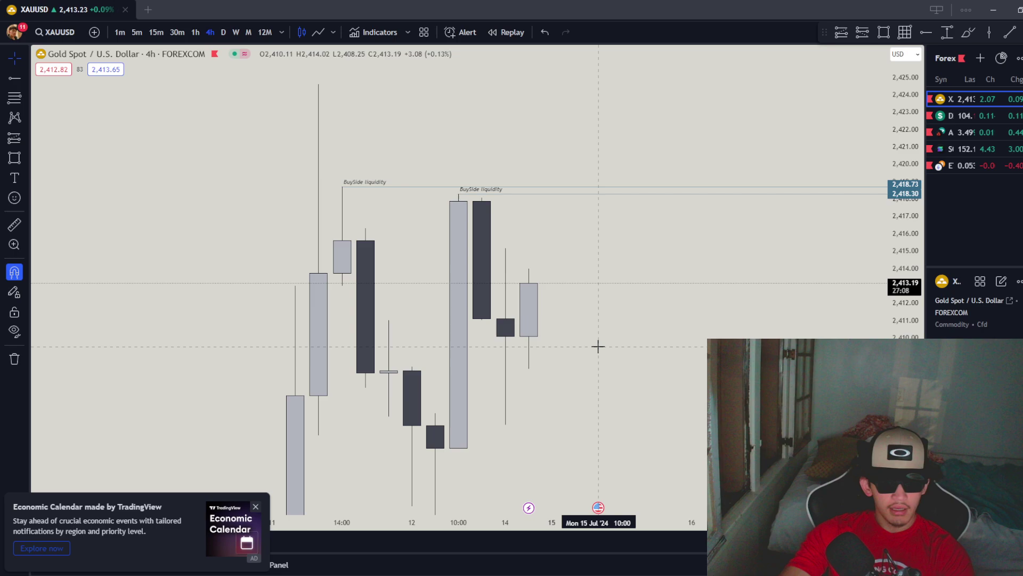
left_click(195, 33)
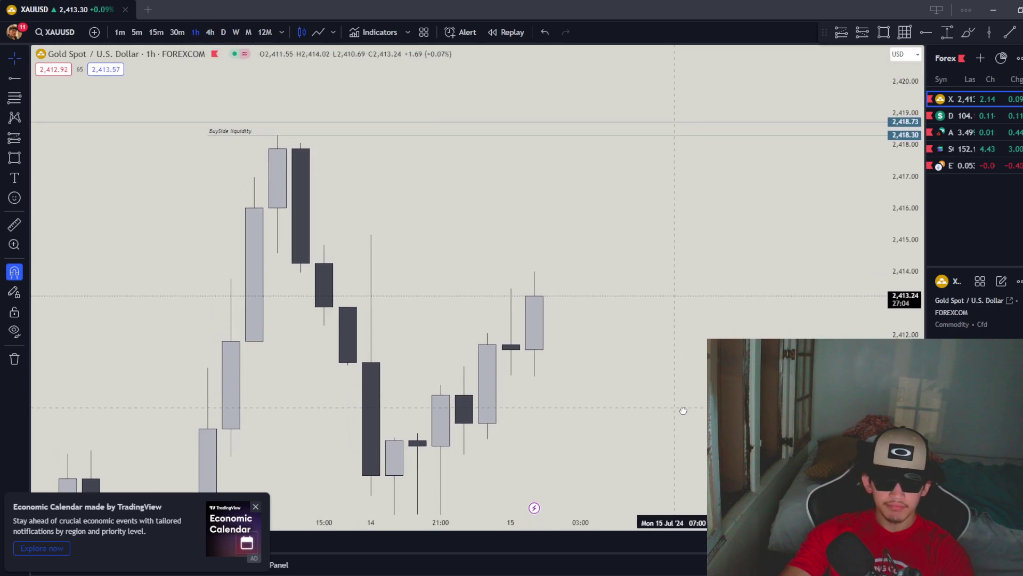
left_click_drag(673, 317, 641, 304)
mouse_move(593, 281)
left_mouse_down()
mouse_move(632, 402)
mouse_move(693, 464)
left_mouse_up()
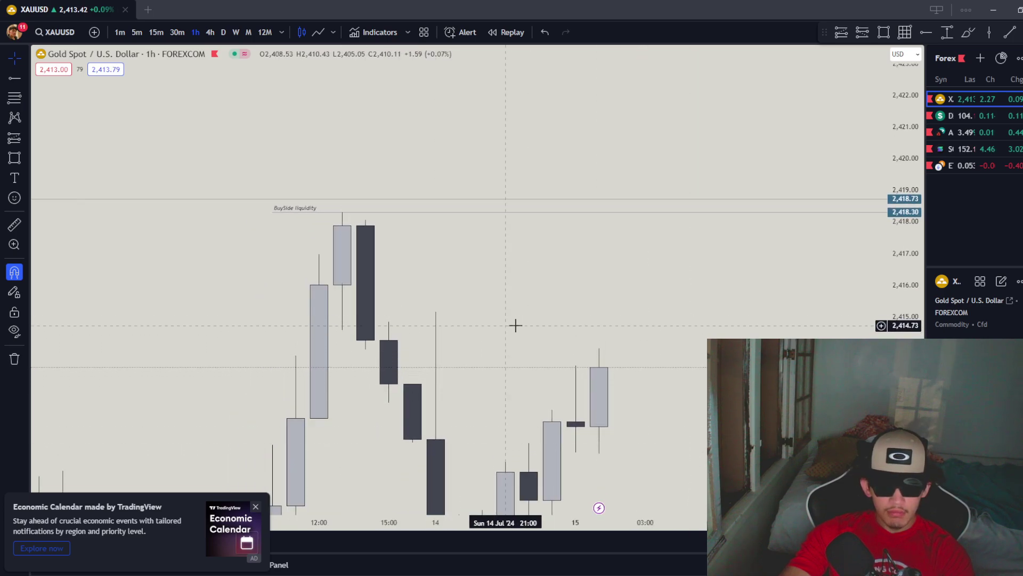
mouse_move(514, 324)
left_mouse_down()
mouse_move(452, 214)
mouse_move(456, 302)
mouse_move(455, 258)
left_mouse_up()
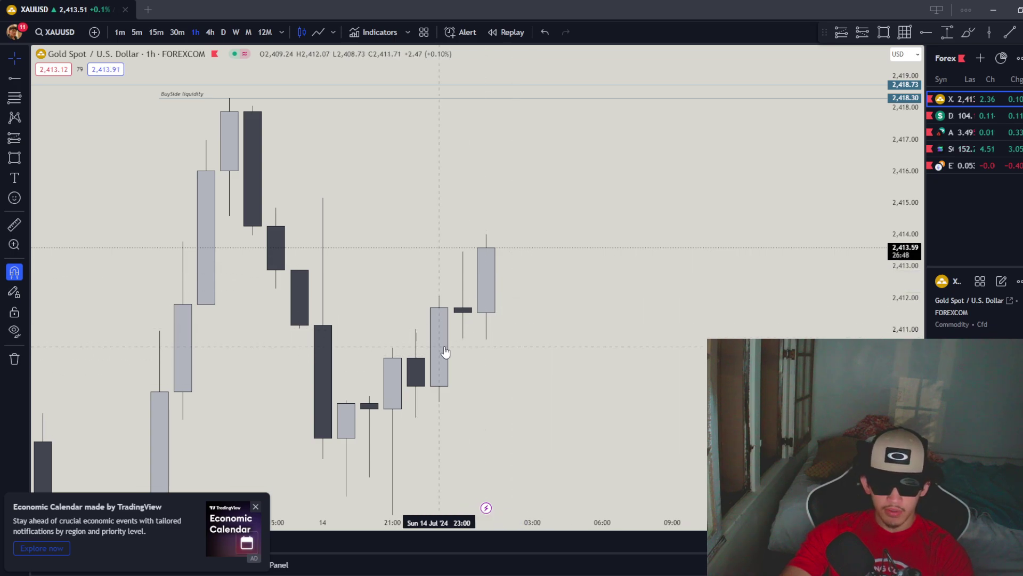
scroll(642, 283, "right", 1)
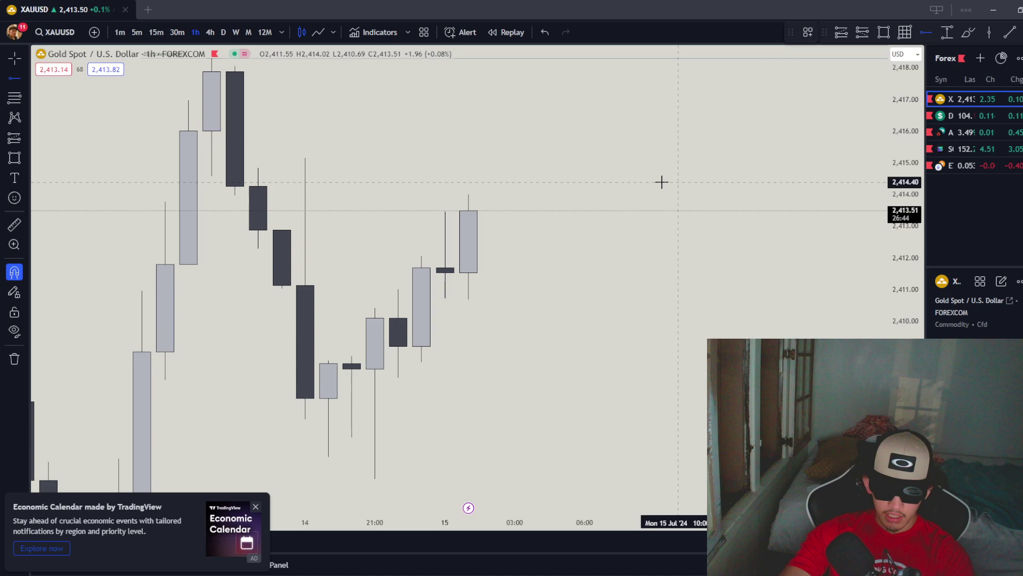
Add SellSide Liquidity rays at the lows of the last candle and the dark candle
left_click(468, 299)
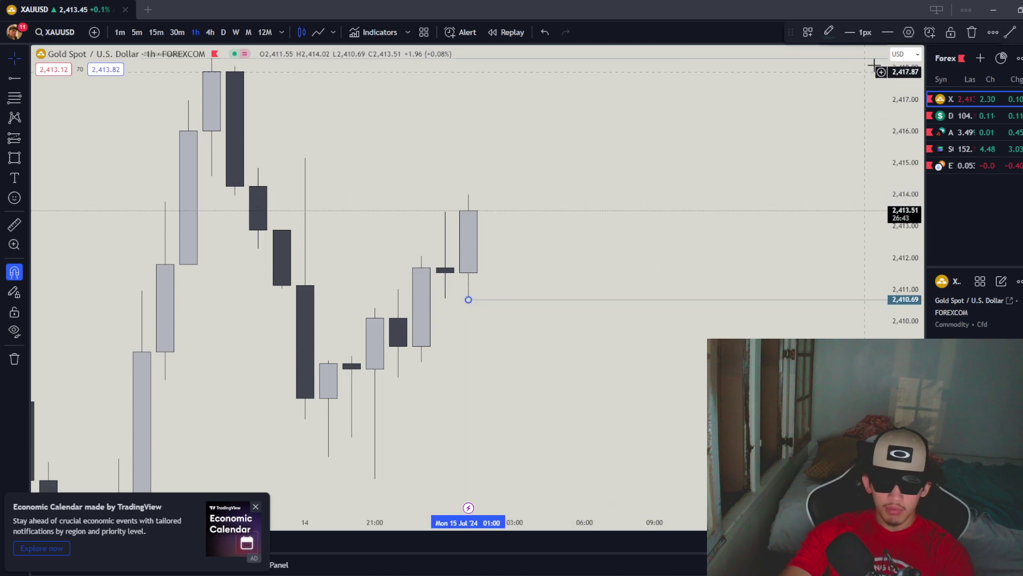
left_click(808, 32)
left_click(821, 133)
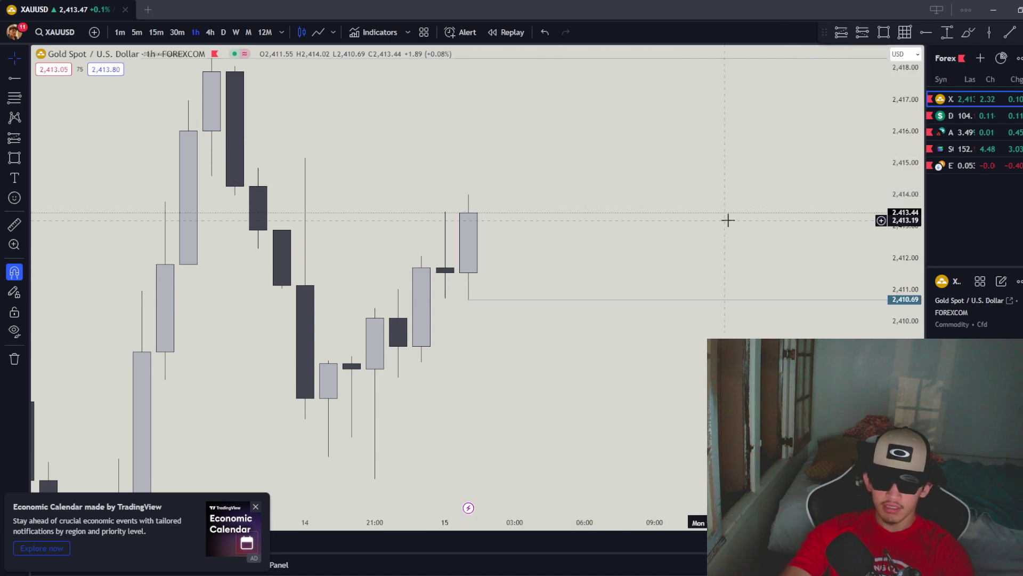
left_click(925, 34)
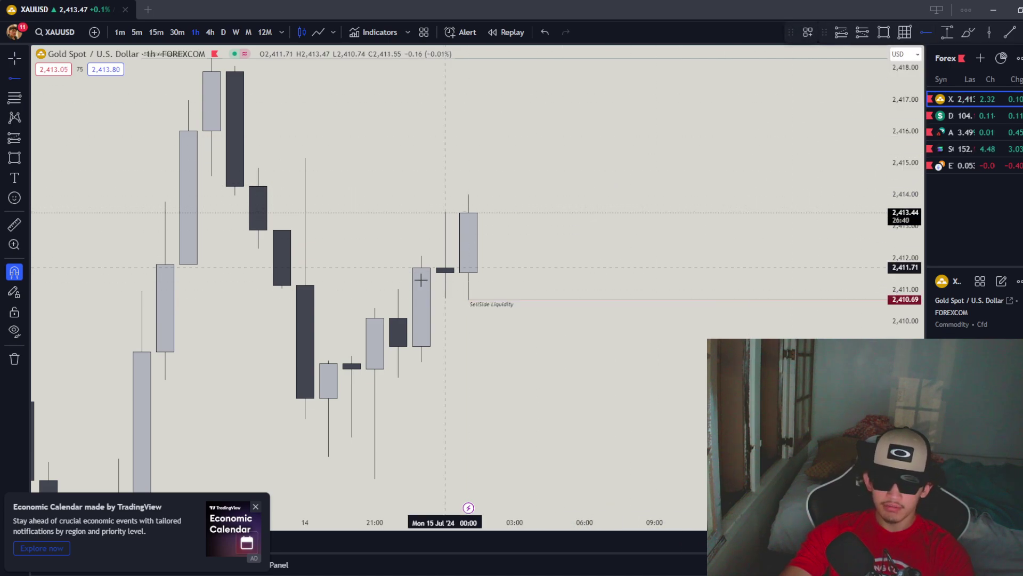
left_click(398, 377)
left_click(807, 32)
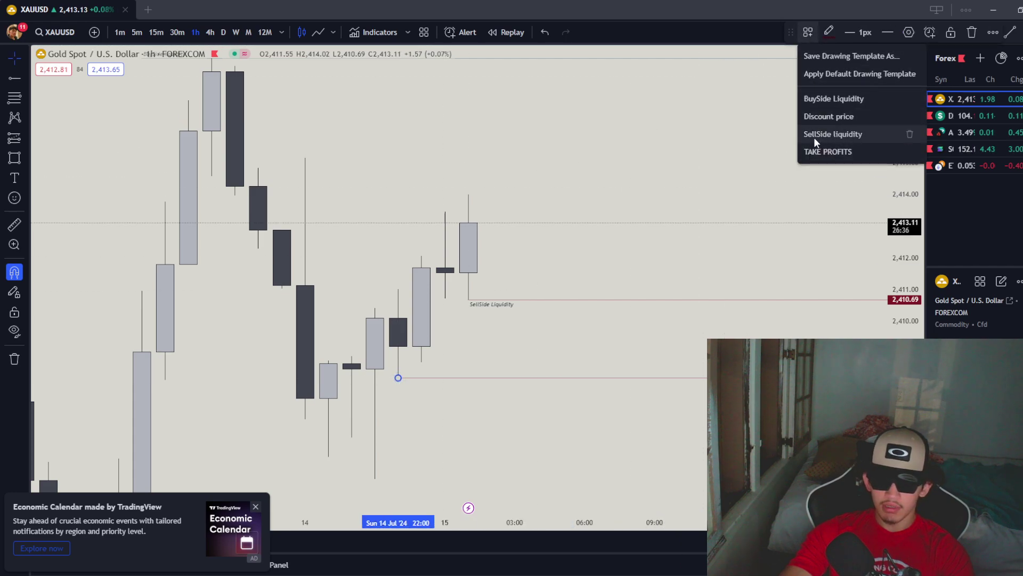
left_click(849, 135)
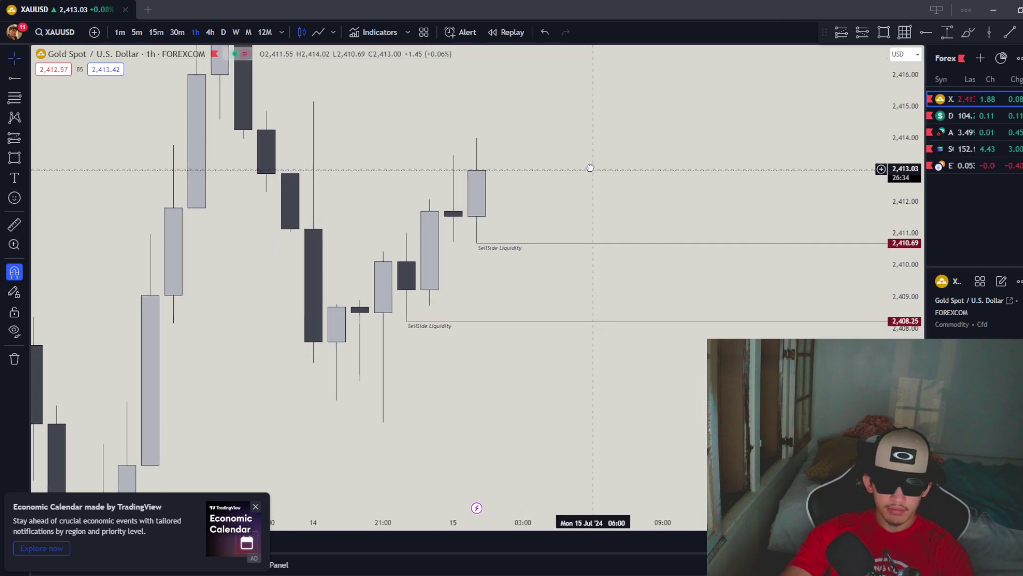
Add a SellSide Liquidity ray at the long wick's low, then reframe to show all levels
scroll(538, 218, "left", 2)
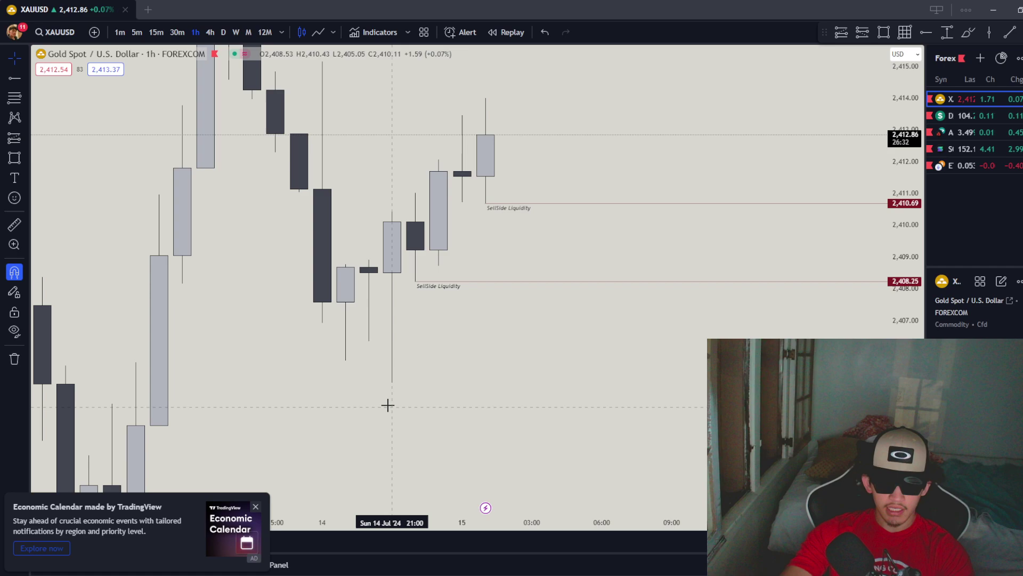
left_click_drag(556, 342, 528, 441)
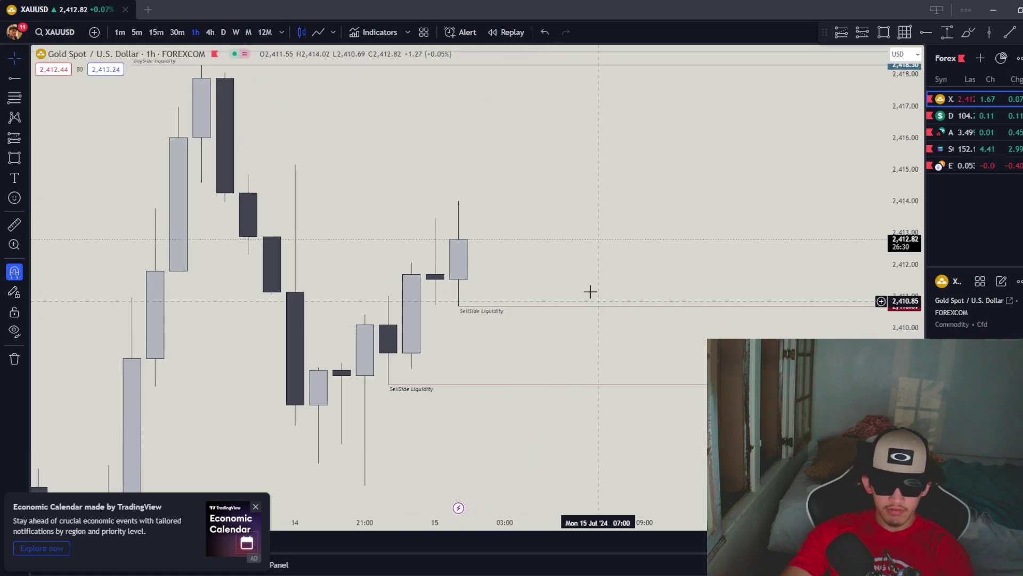
left_click(922, 33)
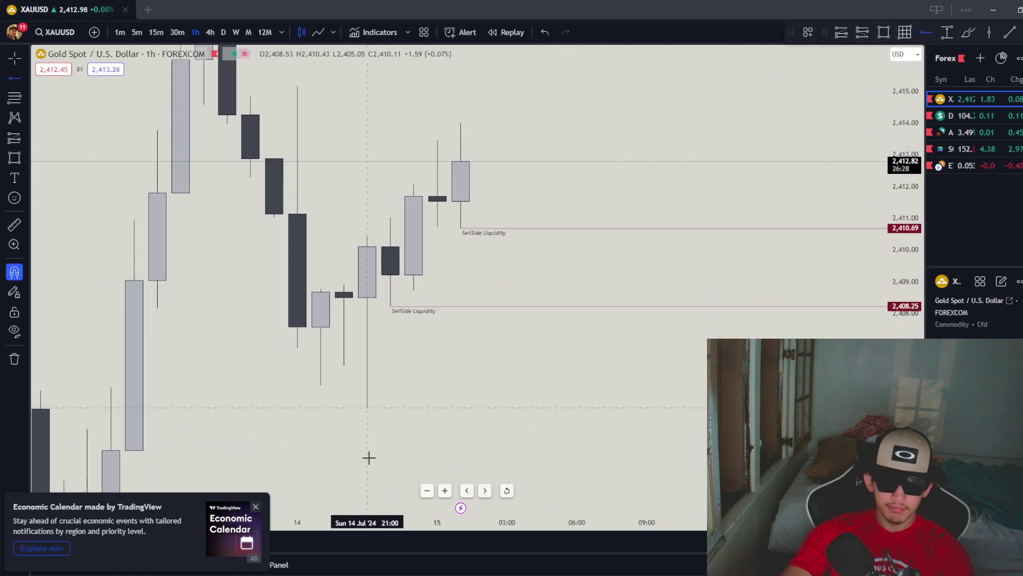
left_click(368, 407)
left_click(807, 33)
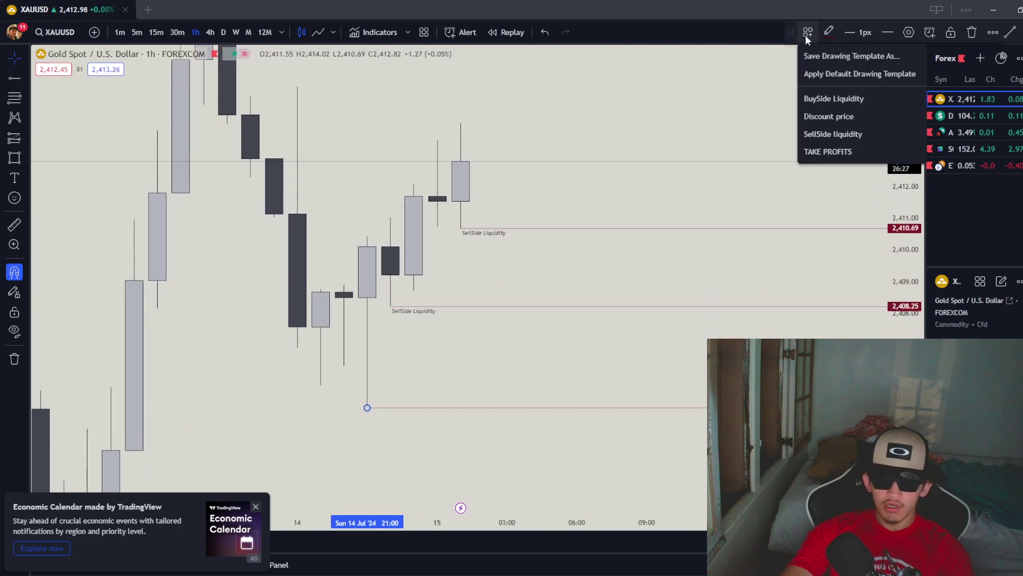
left_click(831, 134)
left_click_drag(669, 118, 682, 146)
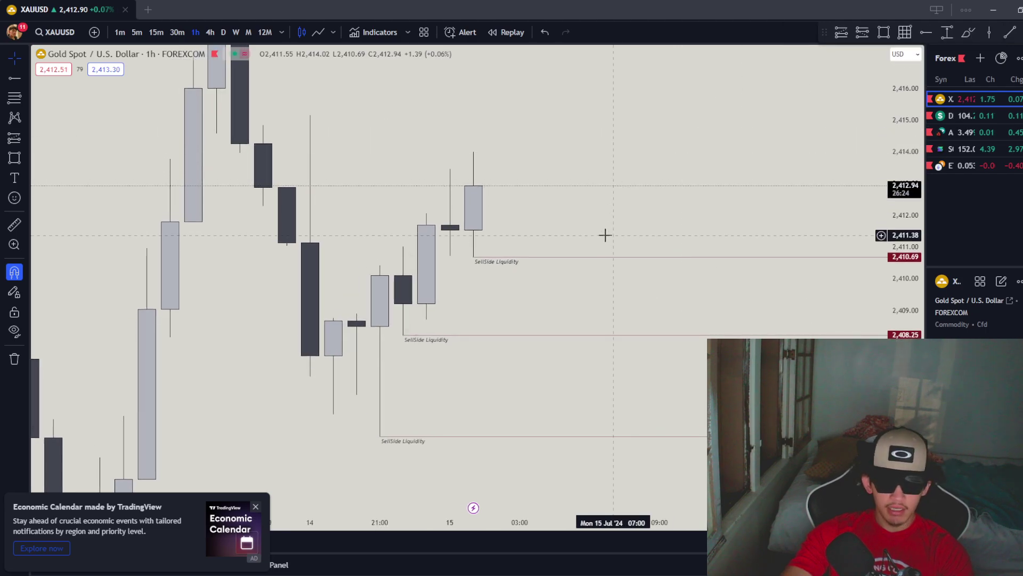
left_click_drag(605, 233, 646, 354)
scroll(490, 524, "down", 2)
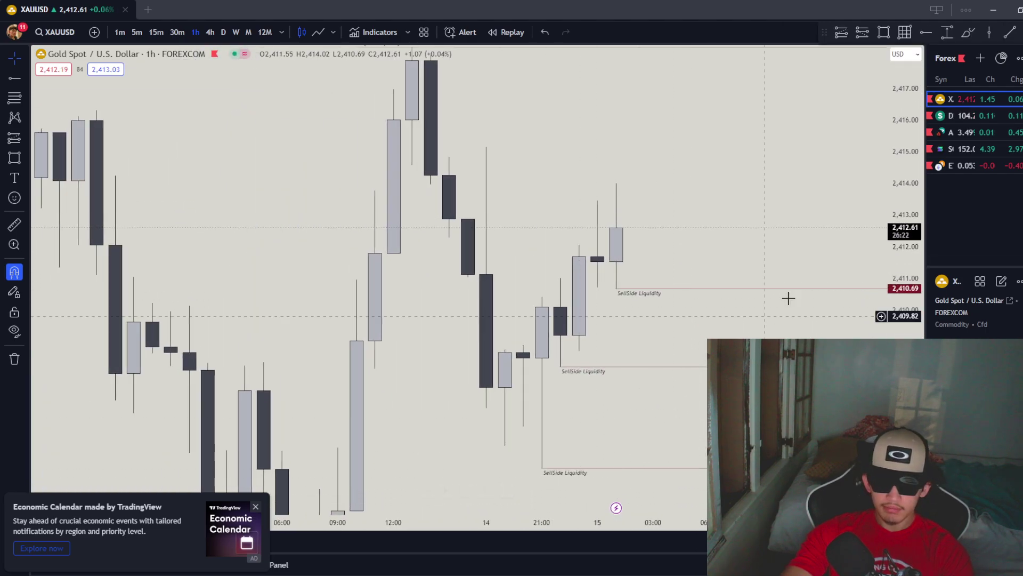
left_click_drag(580, 526, 666, 522)
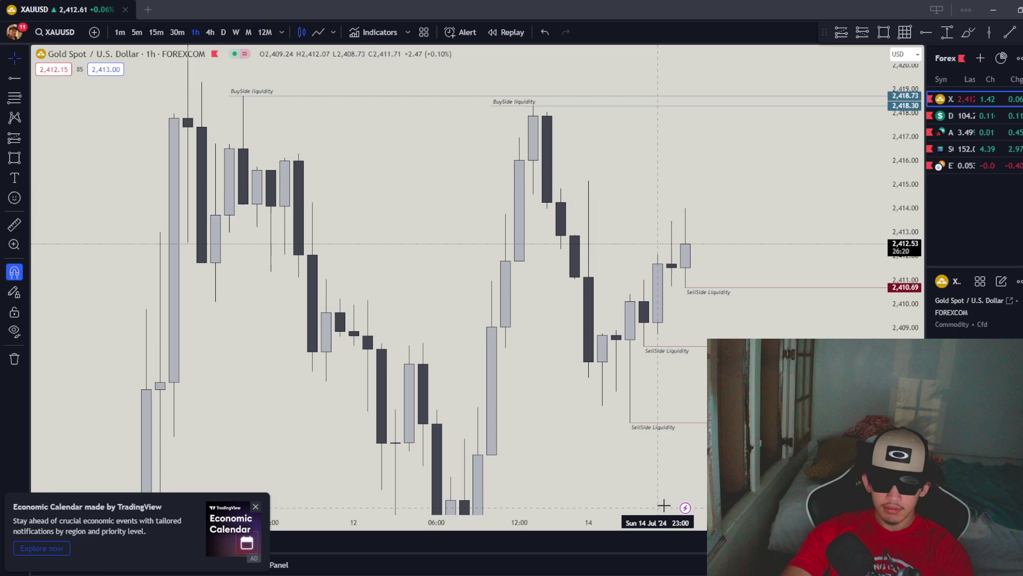
scroll(692, 309, "down", 2)
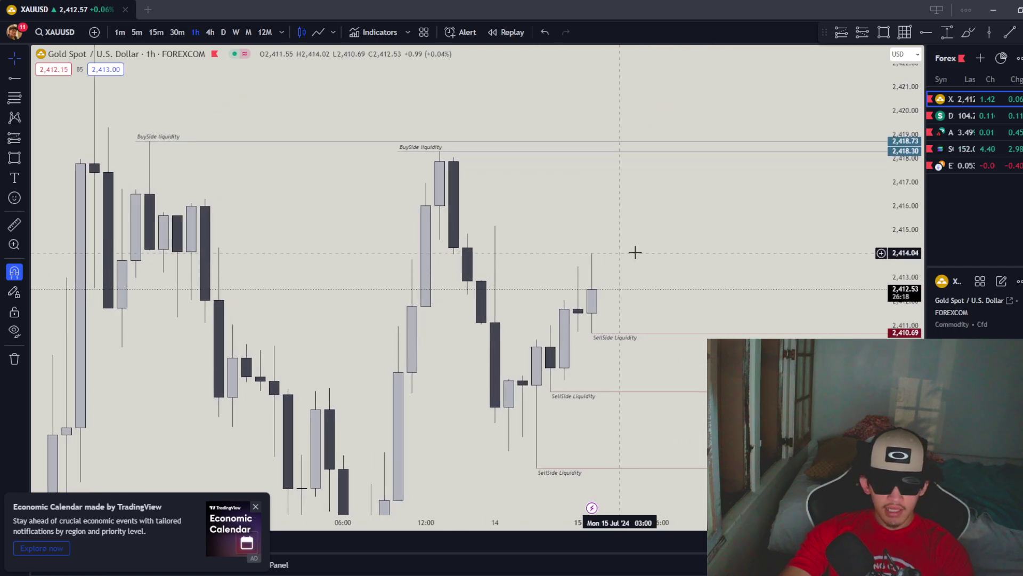
mouse_move(635, 251)
left_mouse_down()
mouse_move(638, 151)
mouse_move(595, 221)
left_mouse_up()
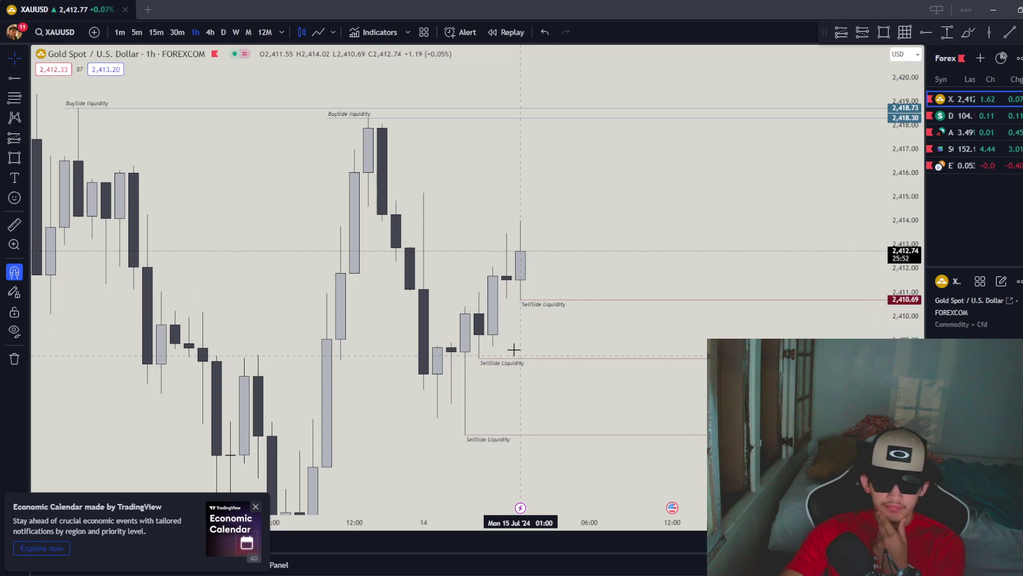
left_click(964, 34)
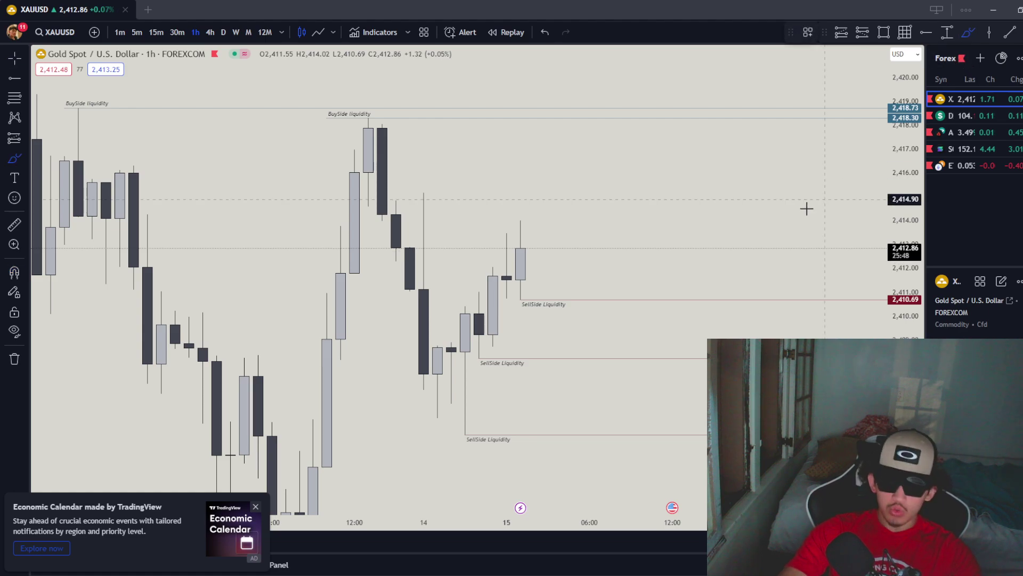
mouse_move(532, 243)
left_mouse_down()
mouse_move(531, 227)
mouse_move(580, 373)
mouse_move(669, 42)
mouse_move(670, 101)
mouse_move(686, 108)
left_mouse_up()
left_click(545, 32)
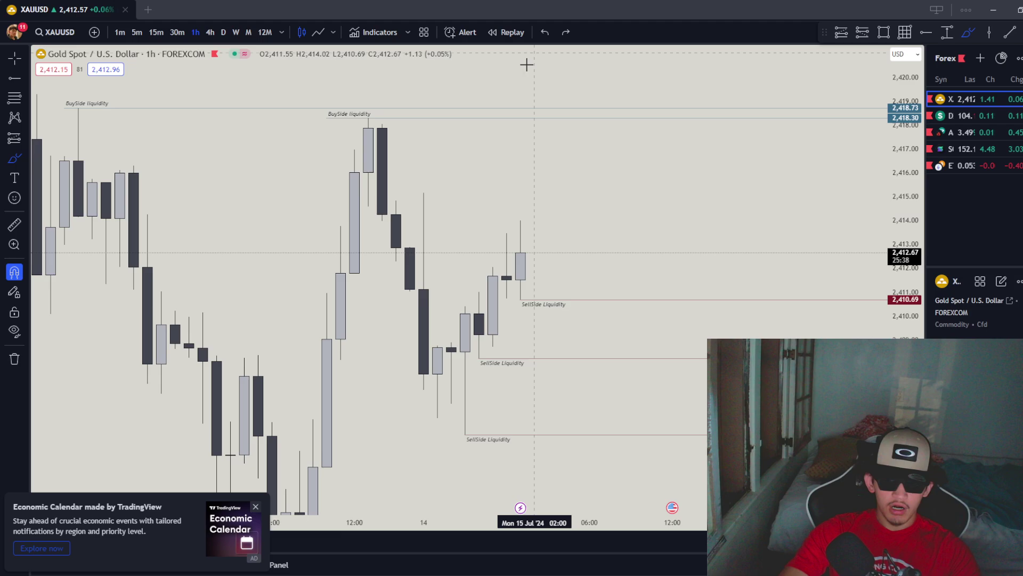
mouse_move(54, 103)
left_mouse_down()
mouse_move(240, 91)
mouse_move(338, 144)
mouse_move(68, 132)
mouse_move(326, 82)
left_mouse_up()
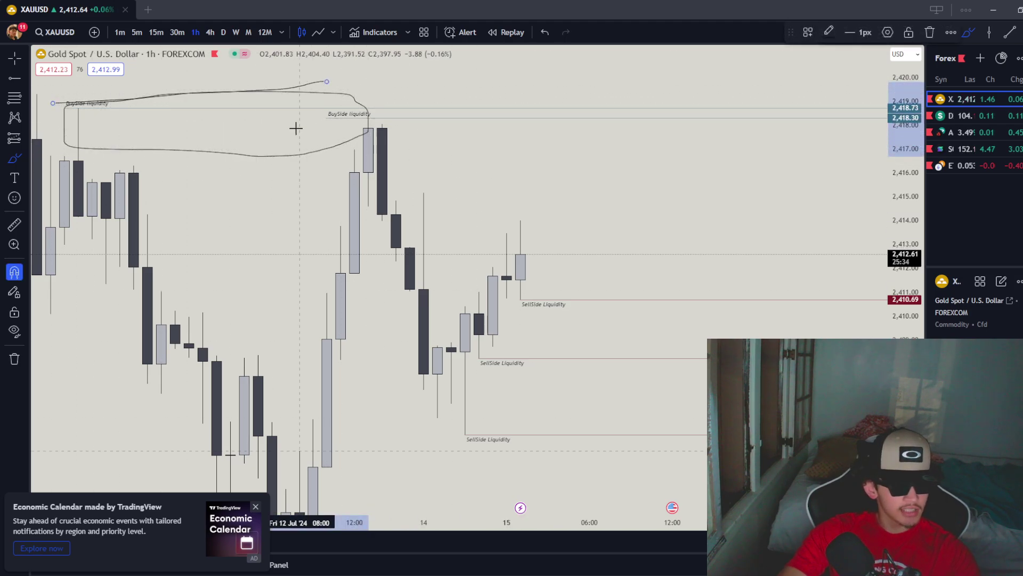
key("Delete")
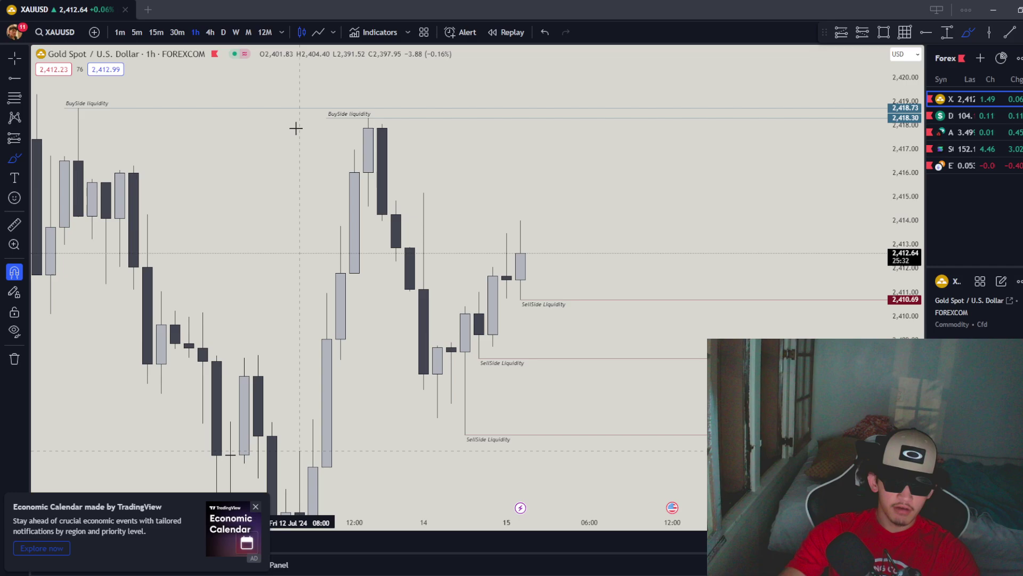
left_click(9, 57)
left_click_drag(619, 256, 587, 239)
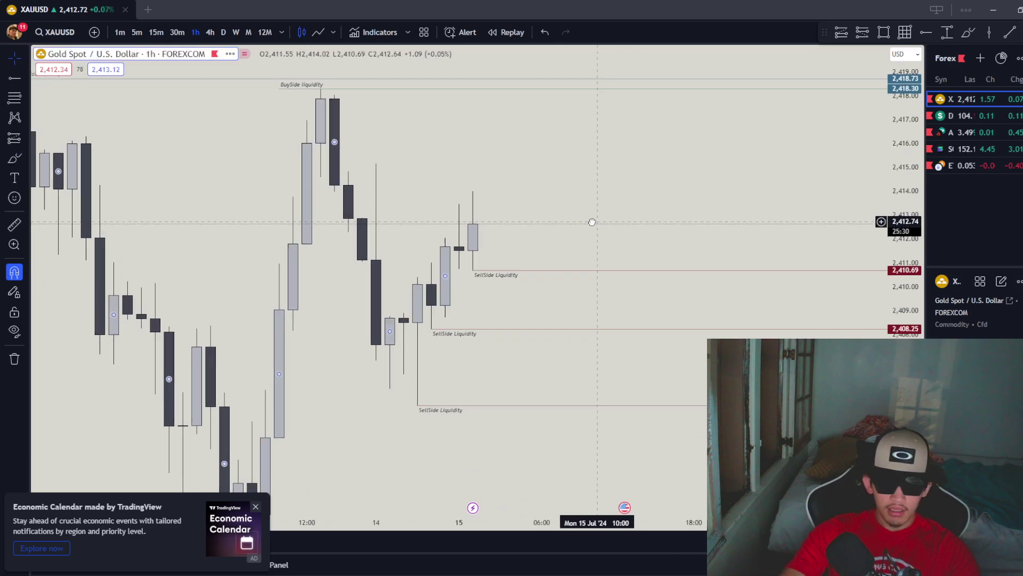
left_click_drag(660, 225, 655, 255)
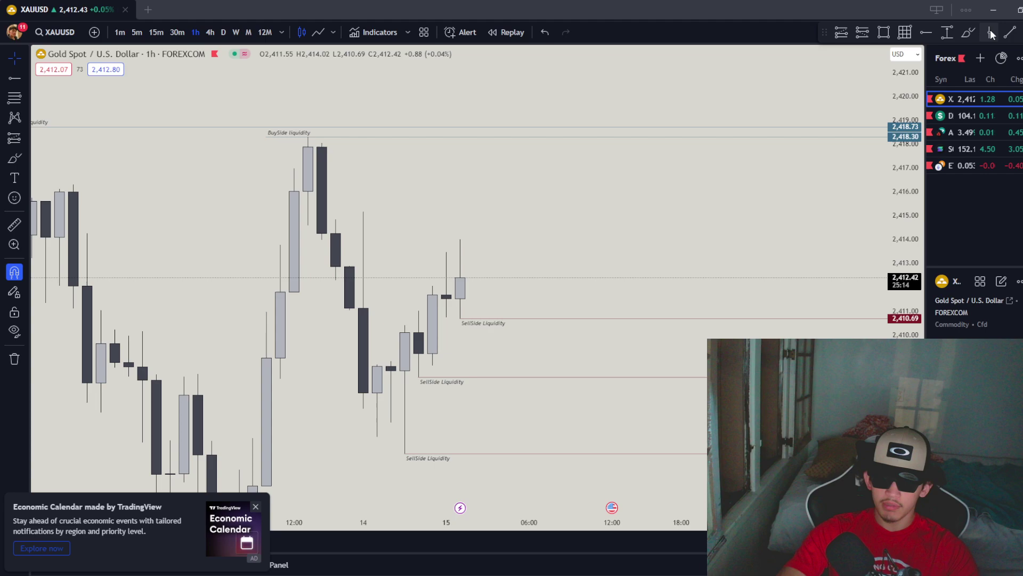
Place a vertical line at the Mon 15 Jul 02:00 hourly bar
left_click(474, 299)
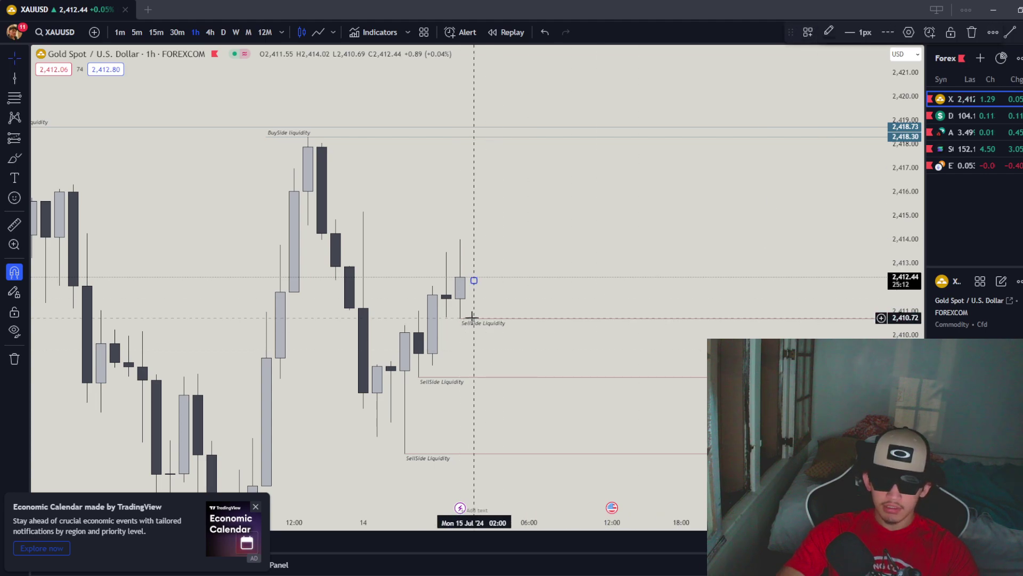